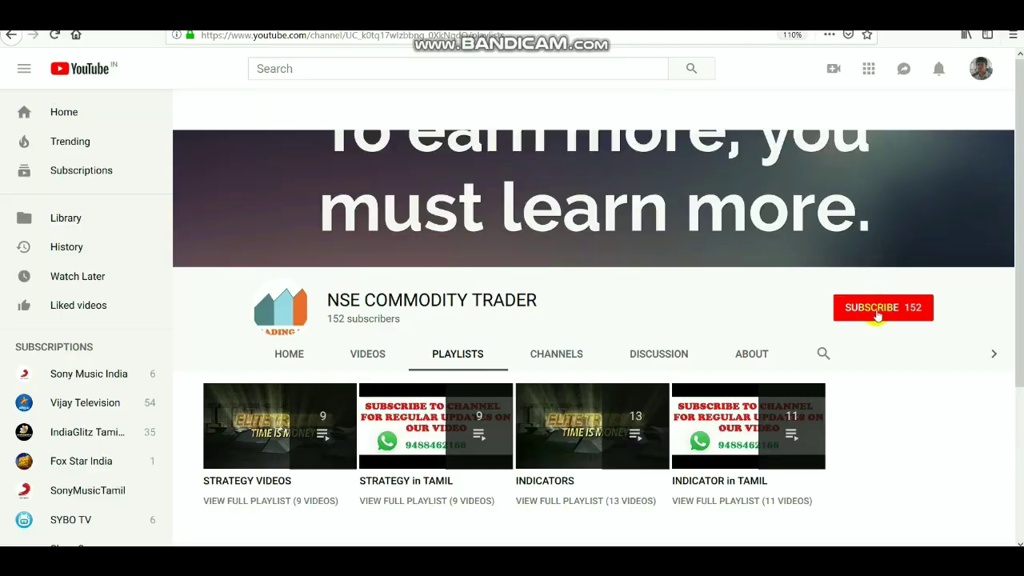
Subscribe to the NSE COMMODITY TRADER channel and start a video from its playlists.
click(876, 314)
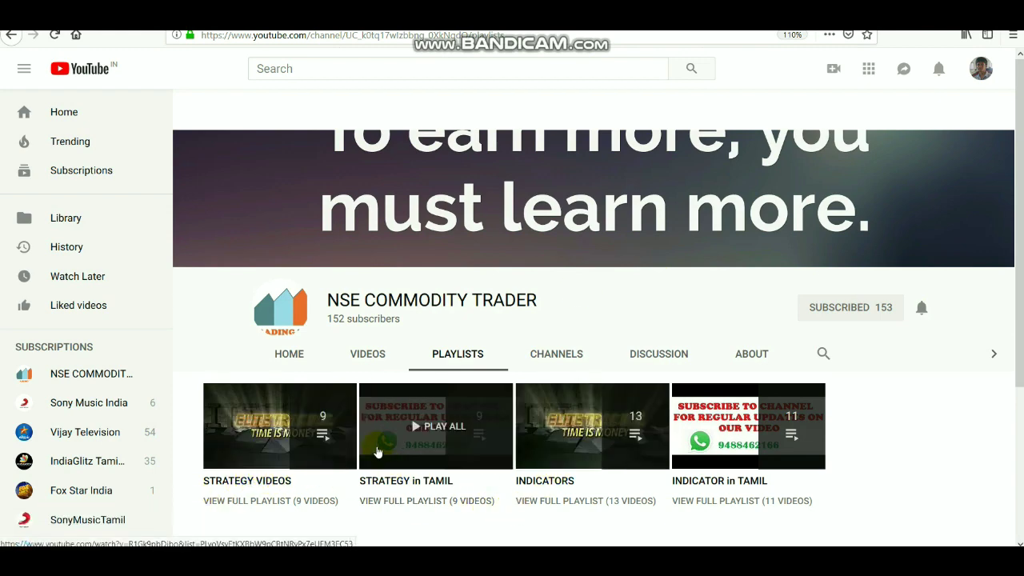
click(238, 426)
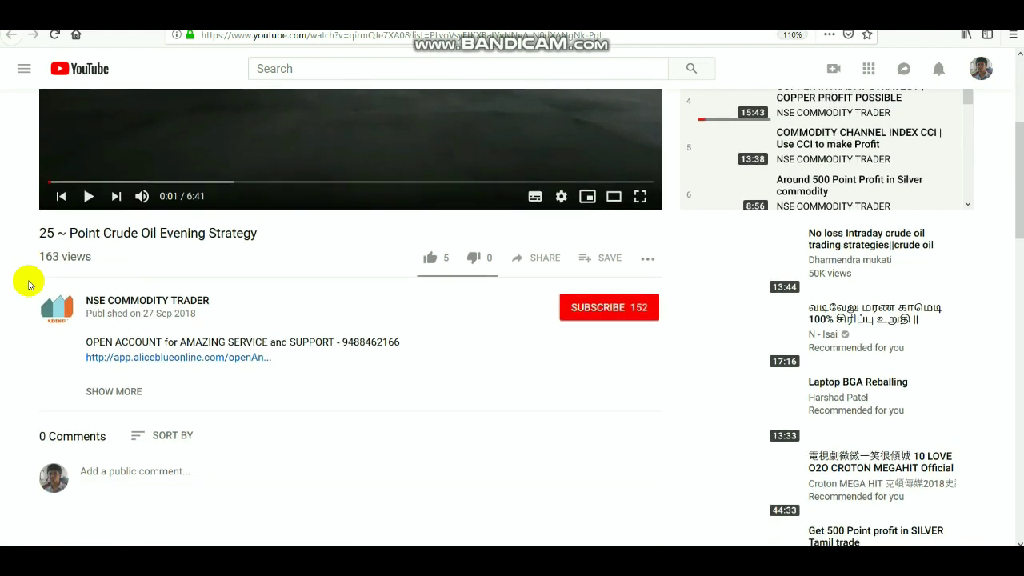
Expand the video description and follow the aliceblueonline account-opening link.
click(121, 374)
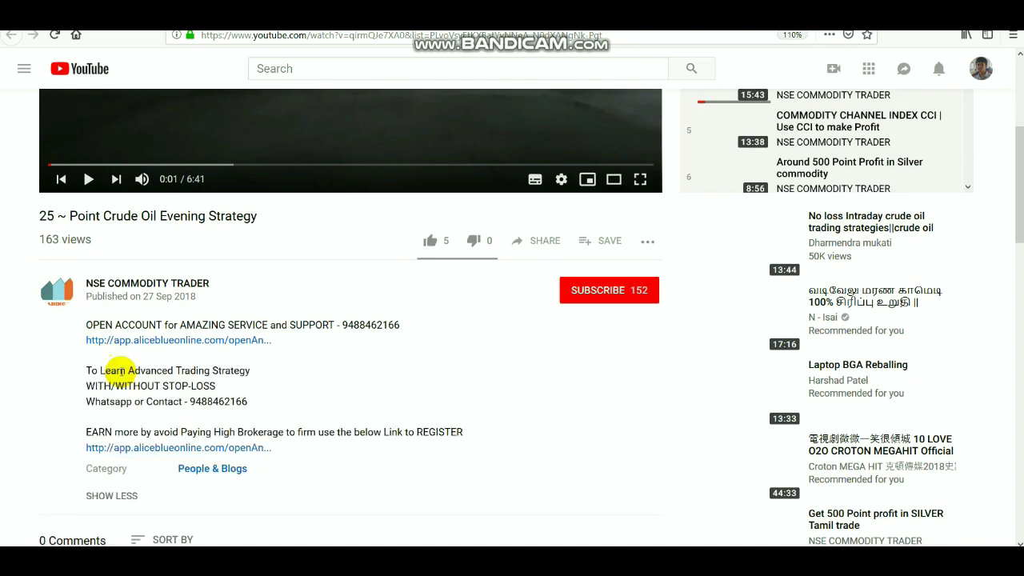
click(172, 342)
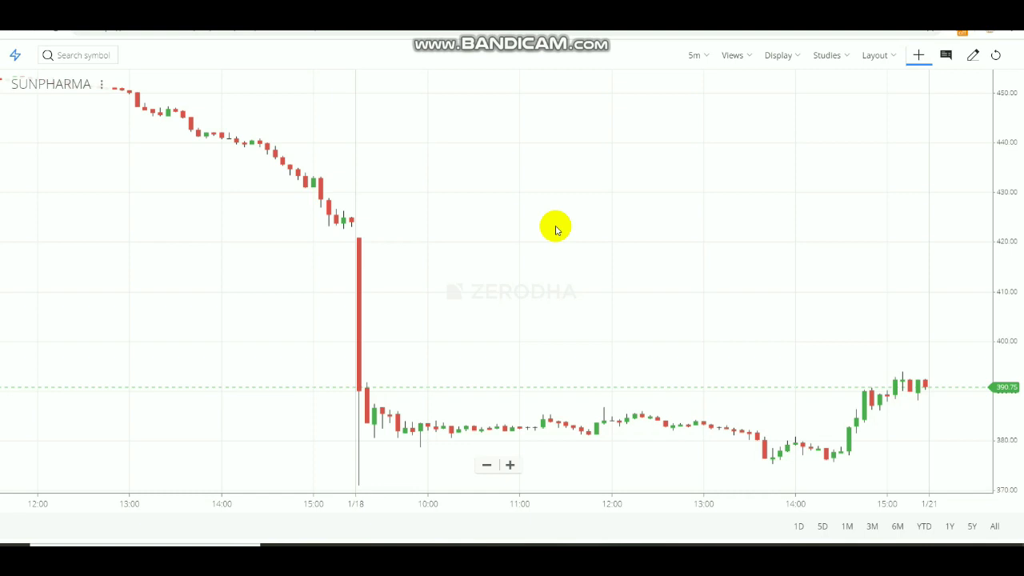
click(695, 64)
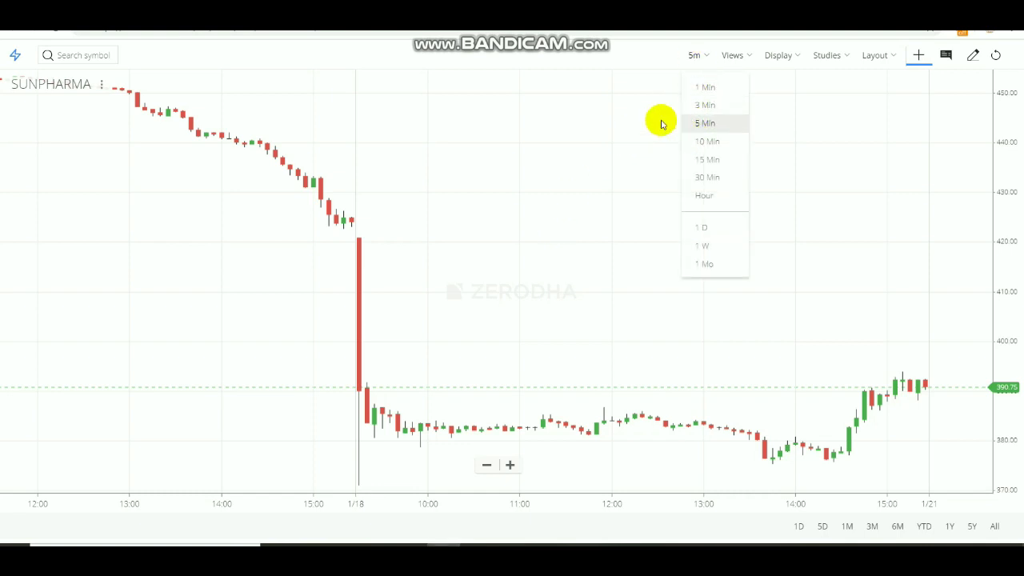
click(634, 119)
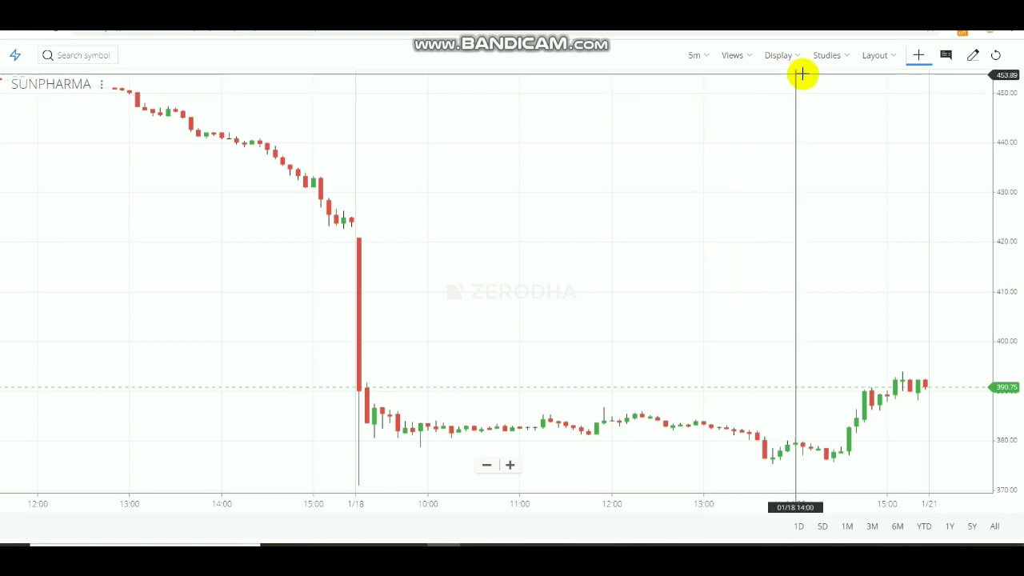
Add a Moving Average study, found by searching 'moving', with period 5 and a black line.
click(828, 60)
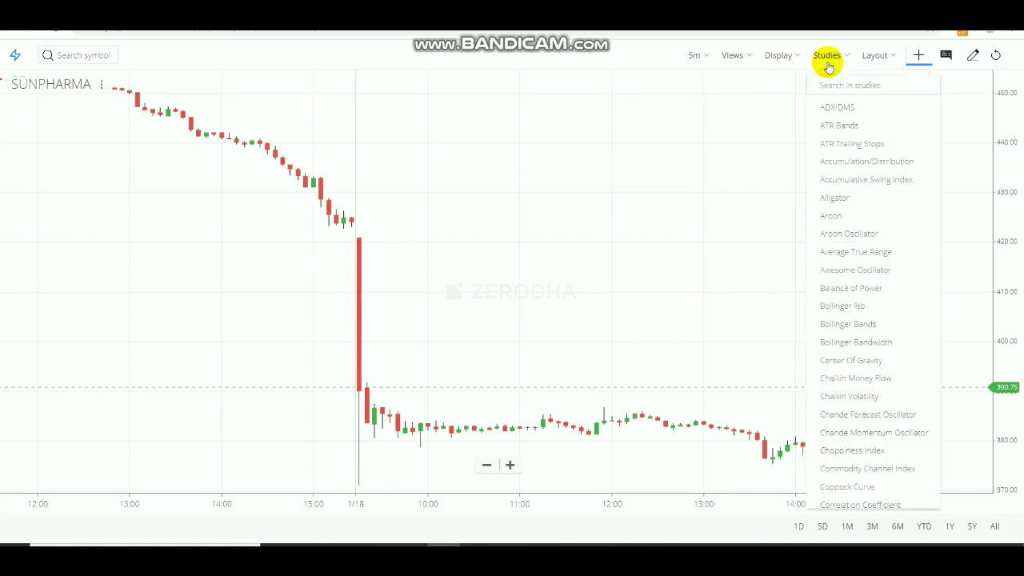
click(832, 86)
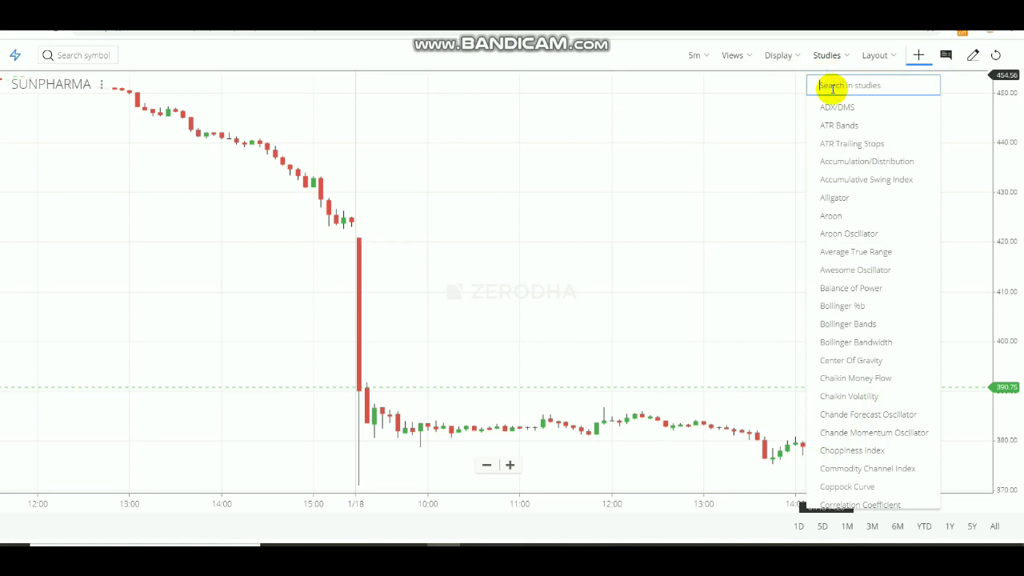
text(moving)
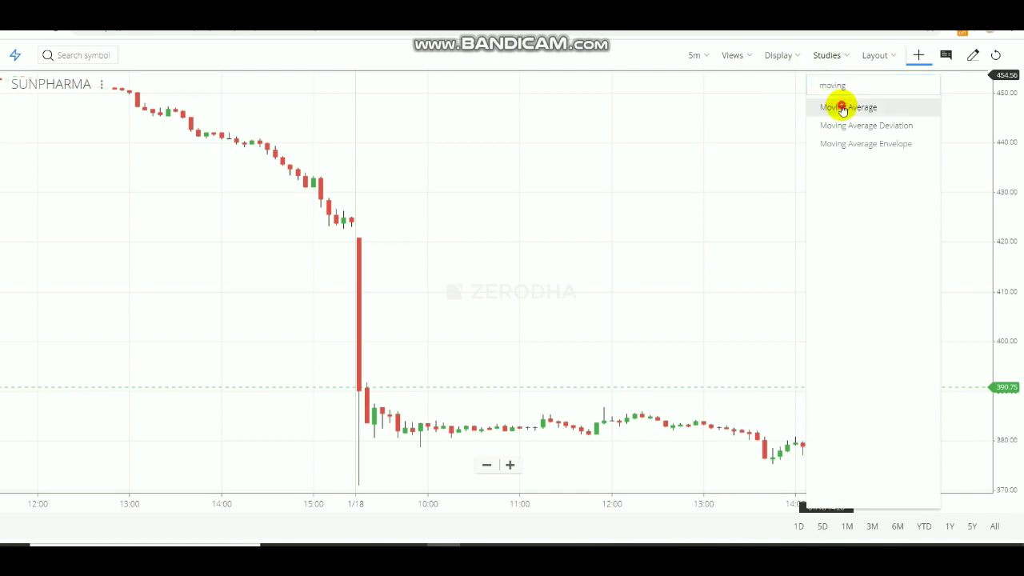
click(842, 107)
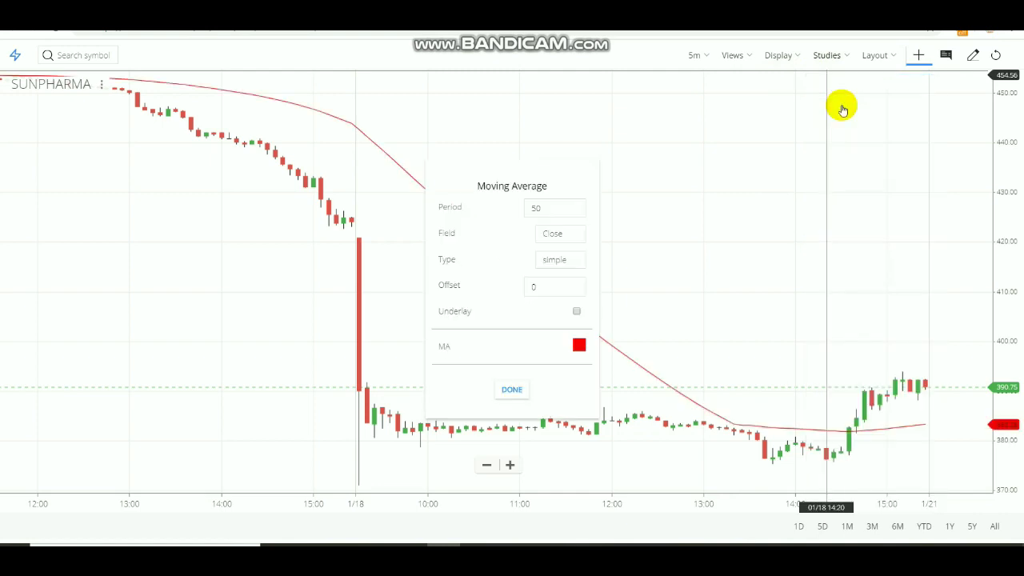
click(551, 206)
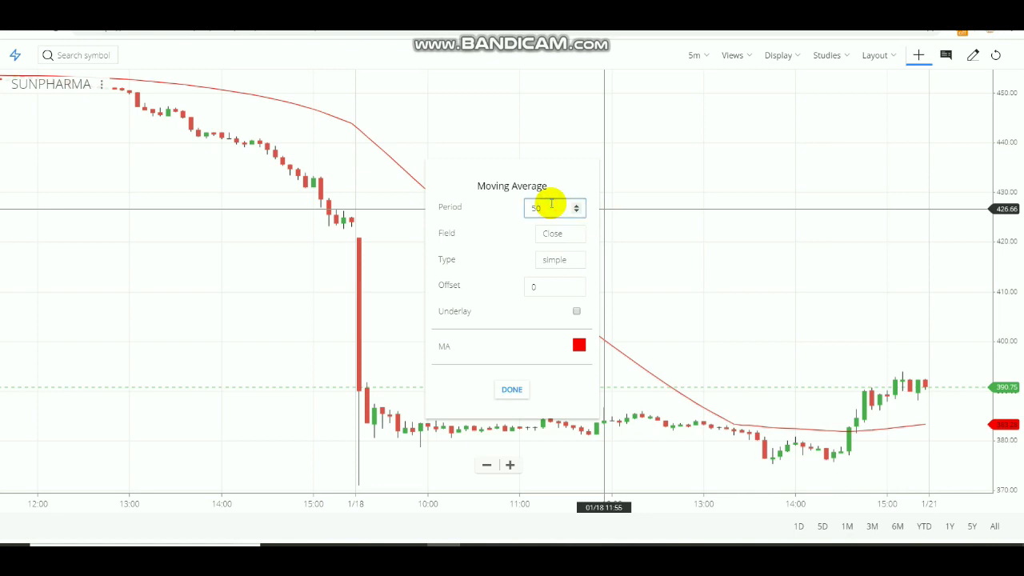
key(BackSpace)
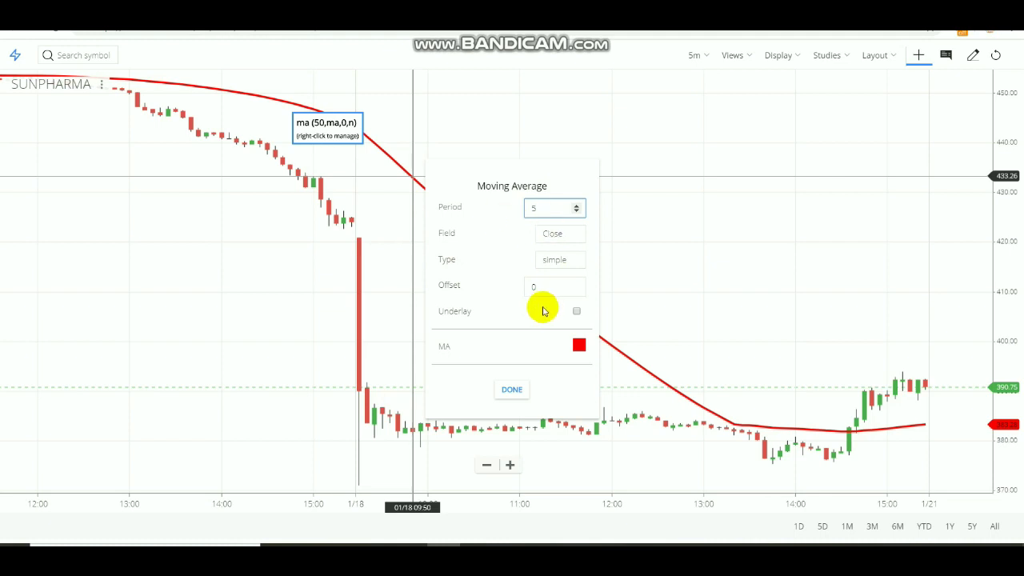
click(579, 352)
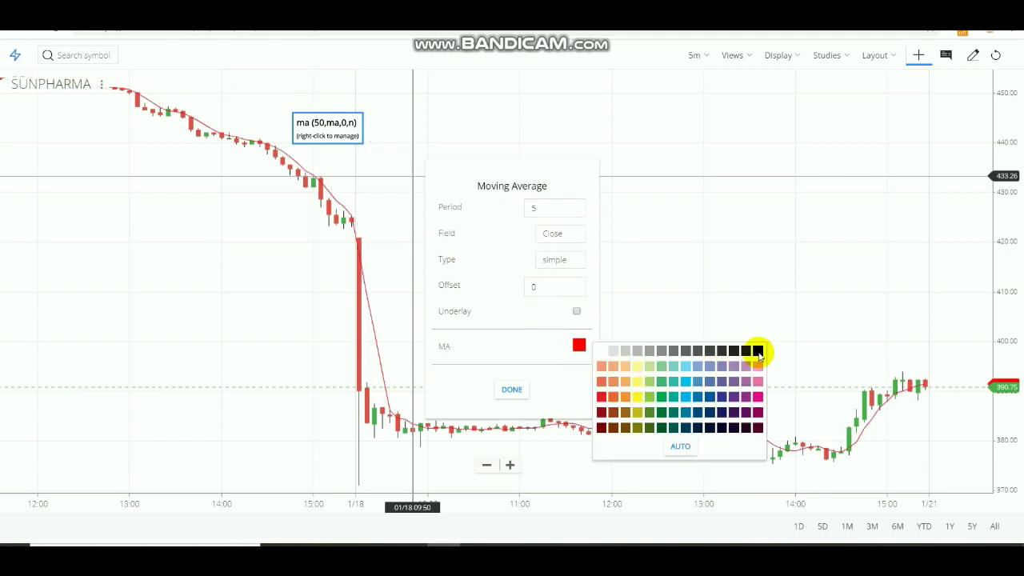
click(757, 352)
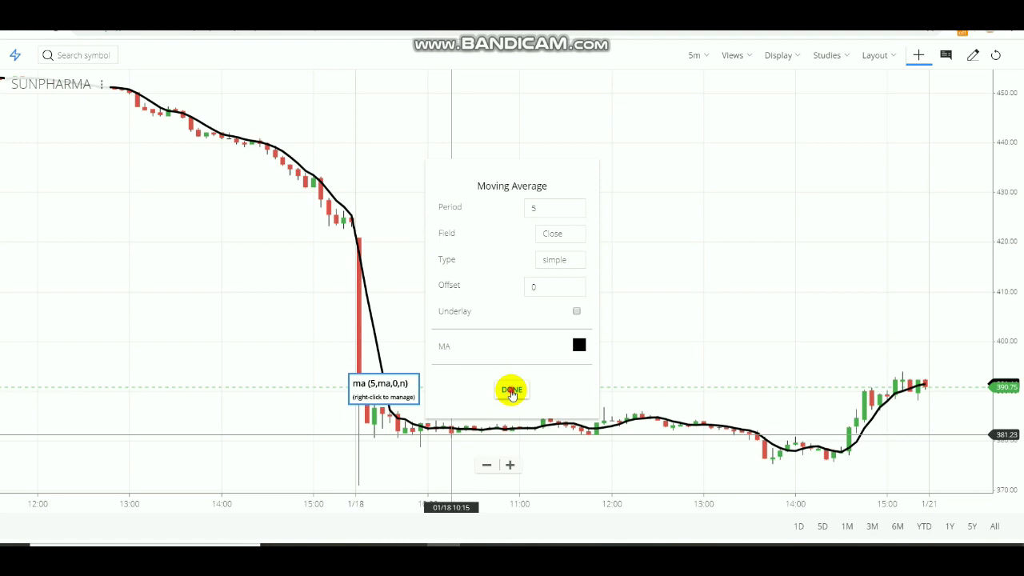
click(512, 392)
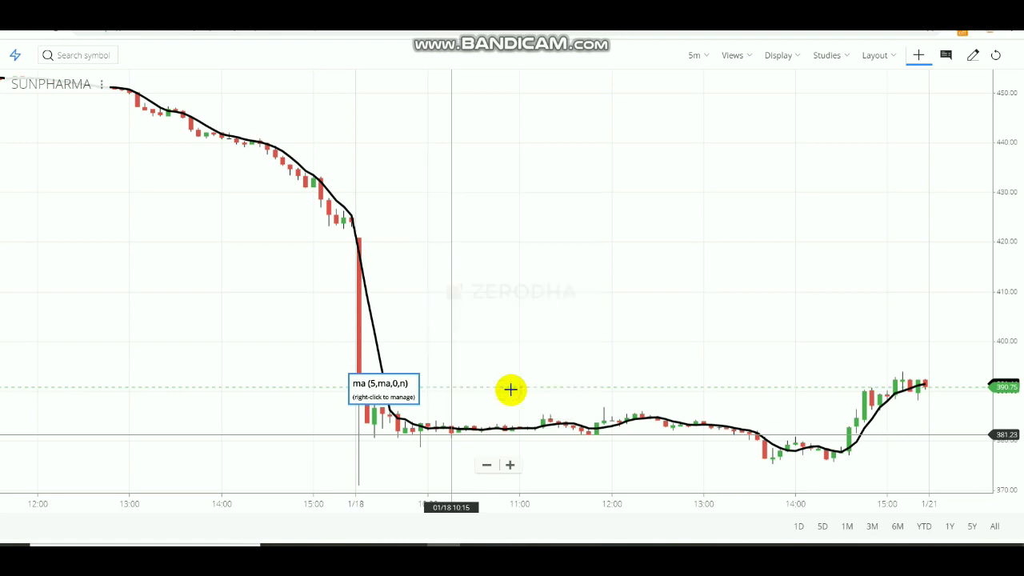
Add a second Moving Average study with period 20, keeping its red line.
click(826, 58)
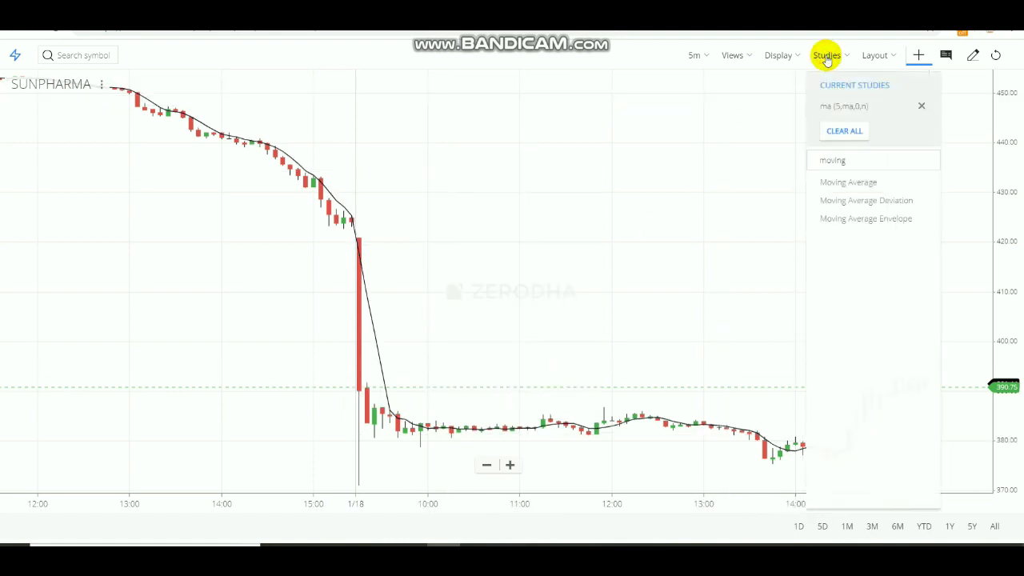
click(872, 182)
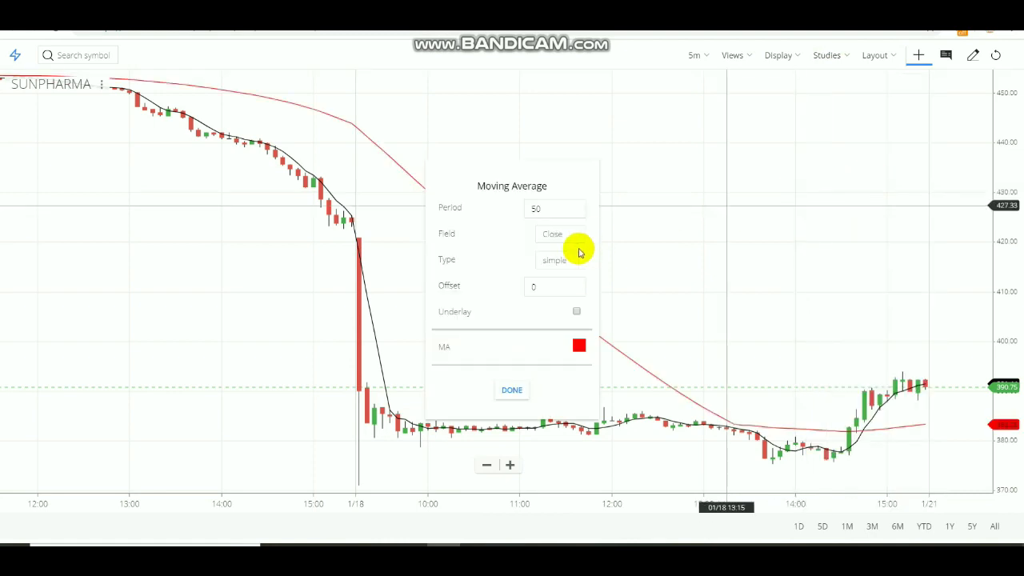
double_click(543, 208)
text(5)
text(0)
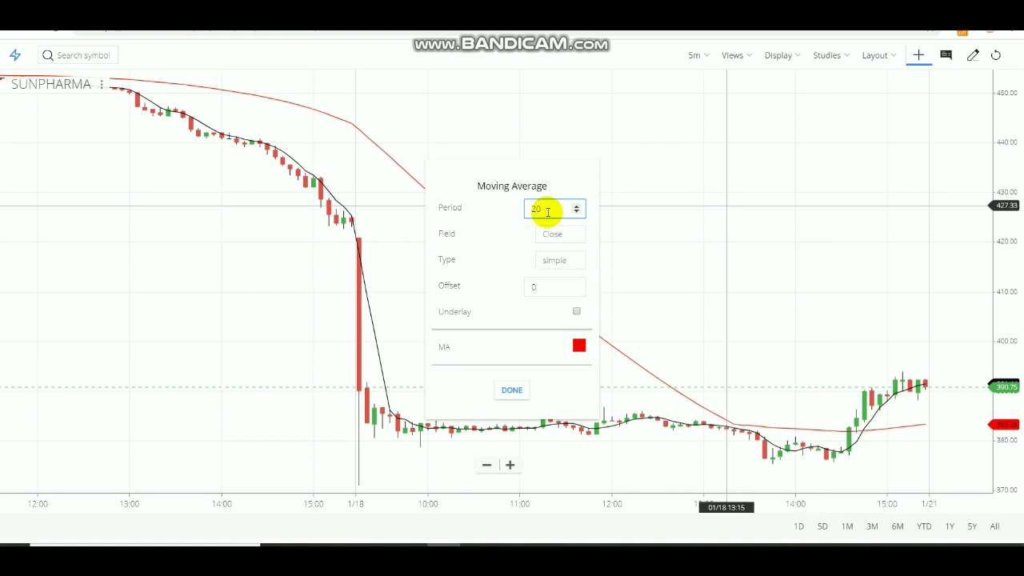
click(508, 394)
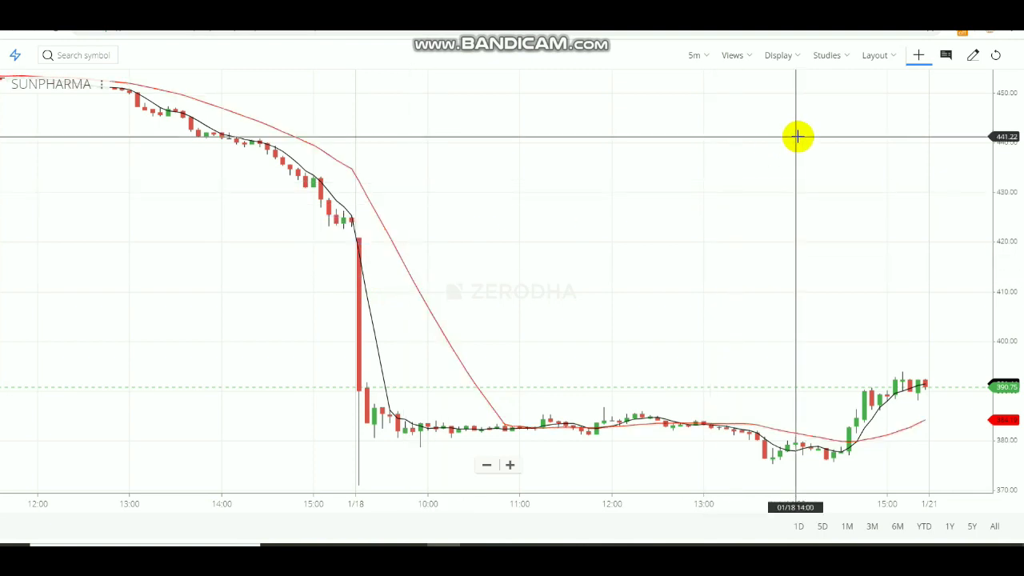
Search 'supertr' in Studies and add Supertrend with period 7 and multiplier 3.
click(820, 56)
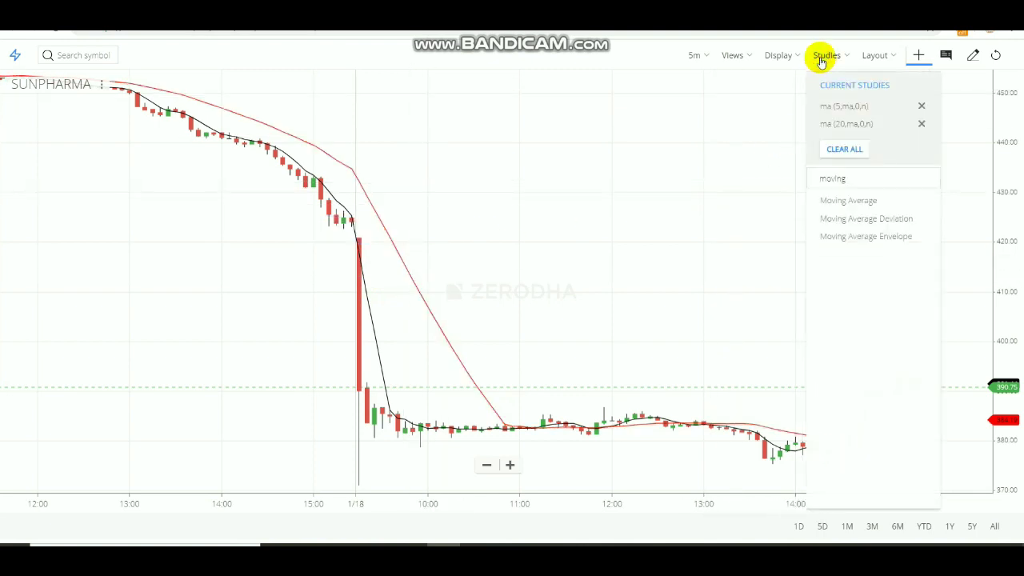
click(860, 173)
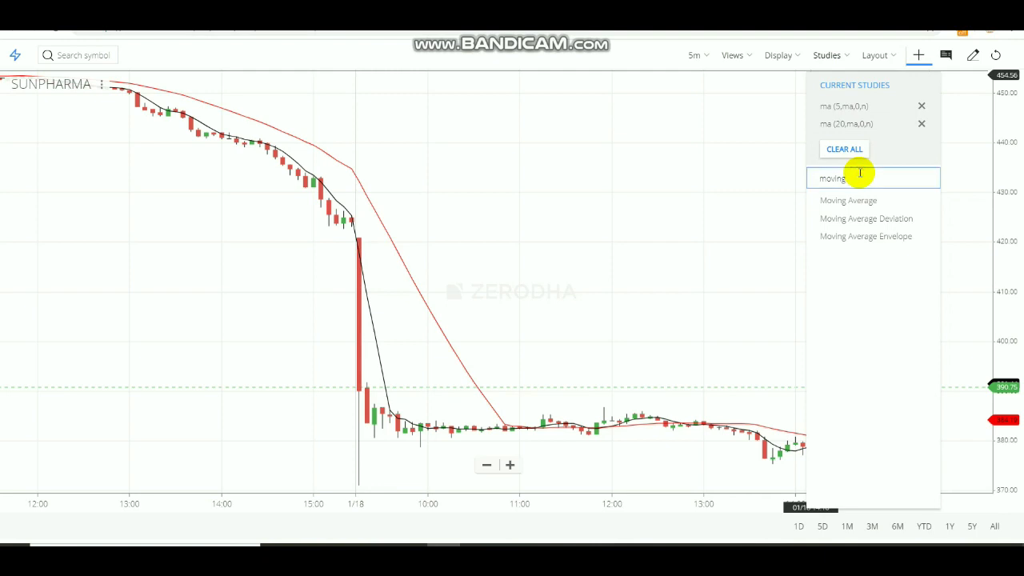
key(BackSpace)
key(BackSpace)
key(BackSpace)
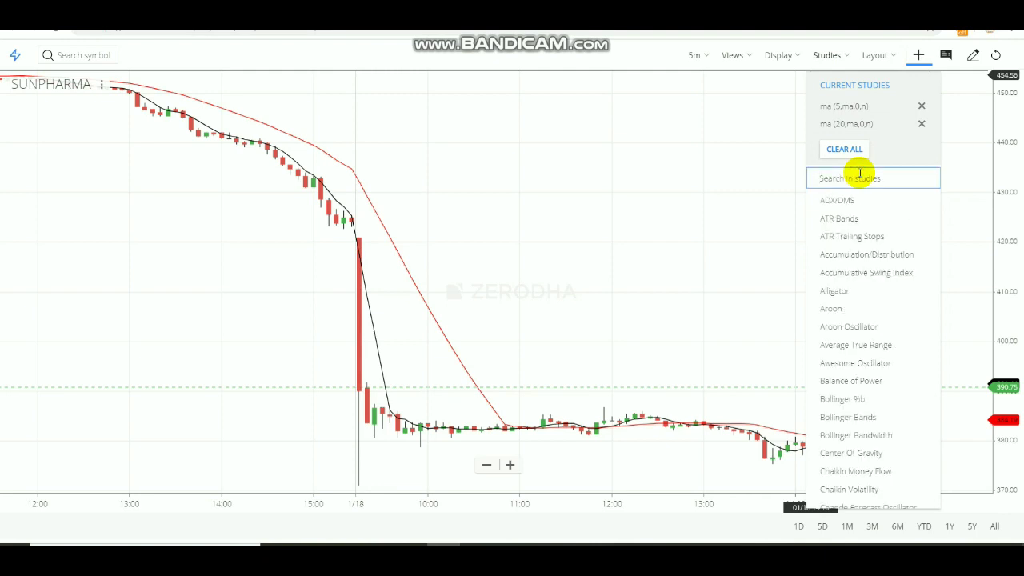
text(supertr)
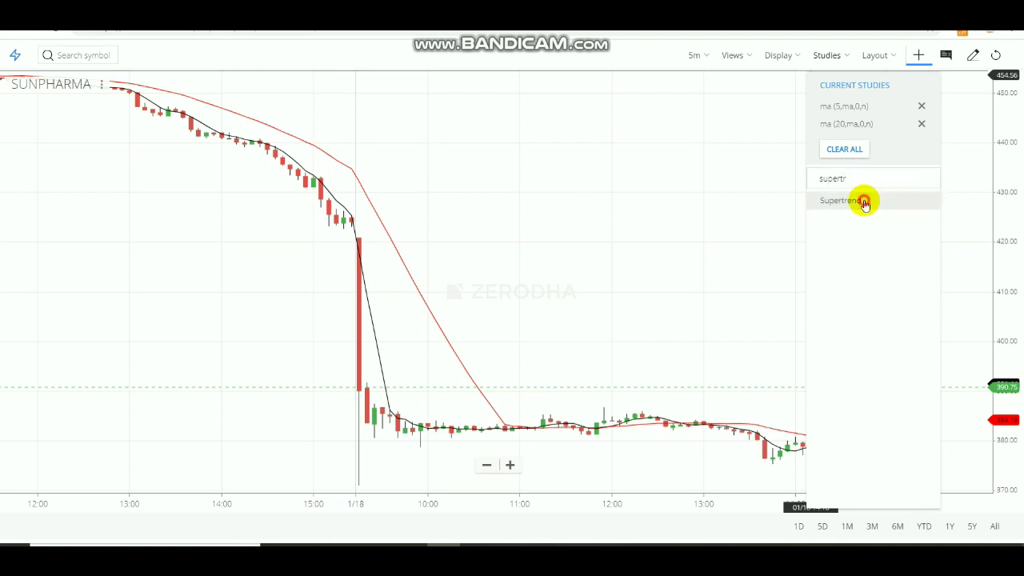
click(862, 200)
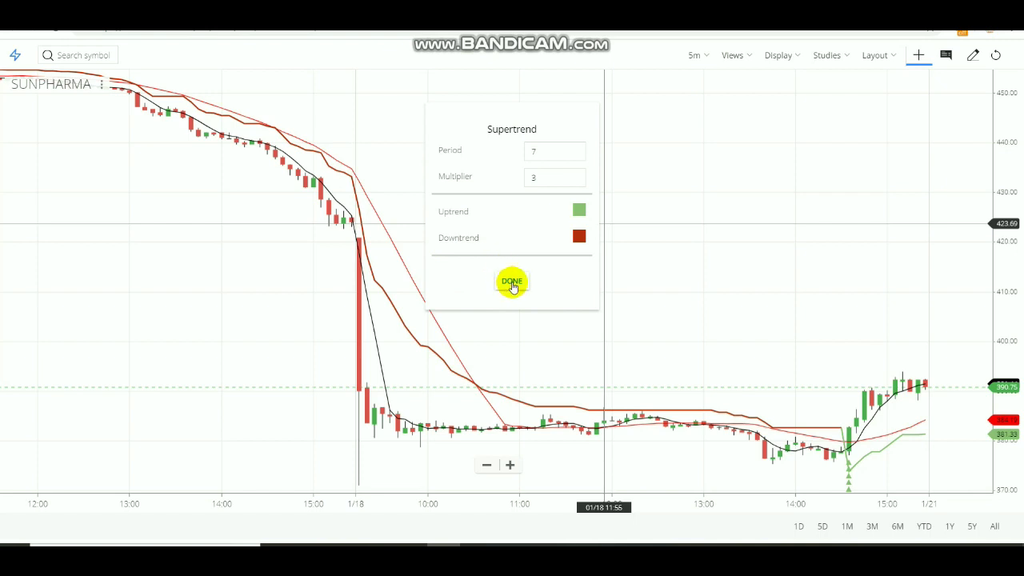
click(512, 282)
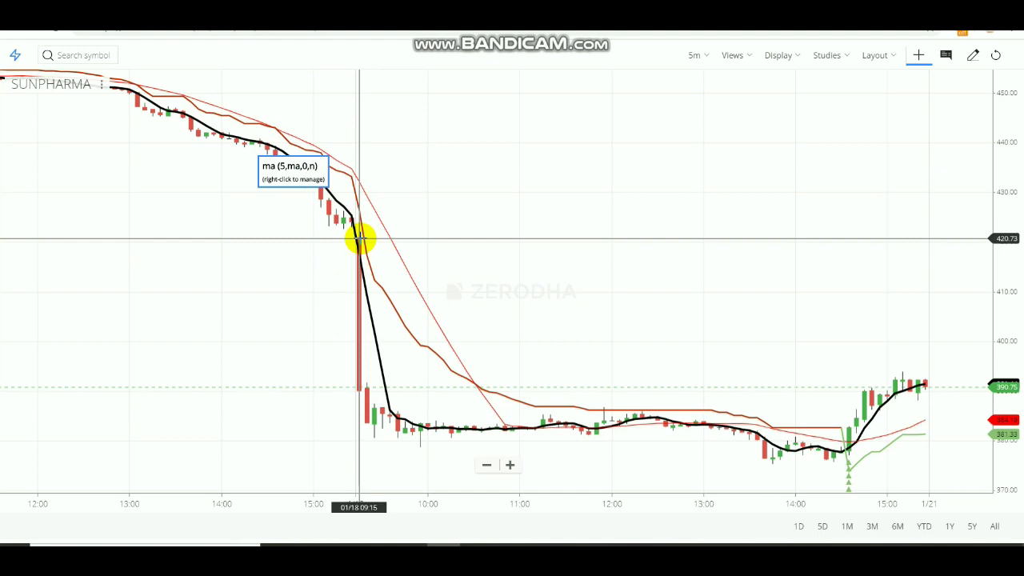
Pan the SUNPHARMA chart back to show earlier candles.
drag(360, 238, 644, 252)
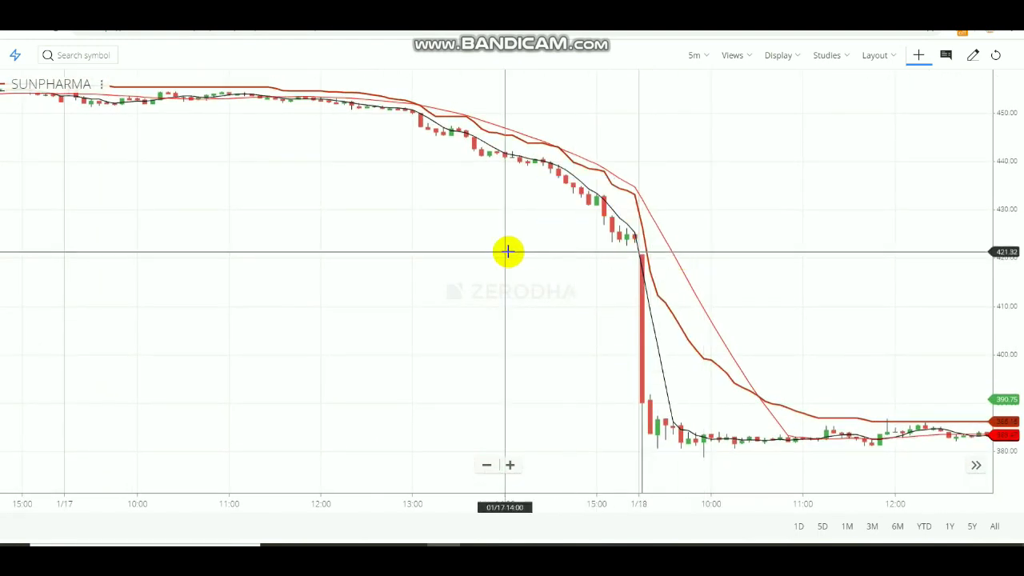
Pan the SUNPHARMA chart back to the start of the 1/16 session, then zoom in.
drag(507, 252, 711, 312)
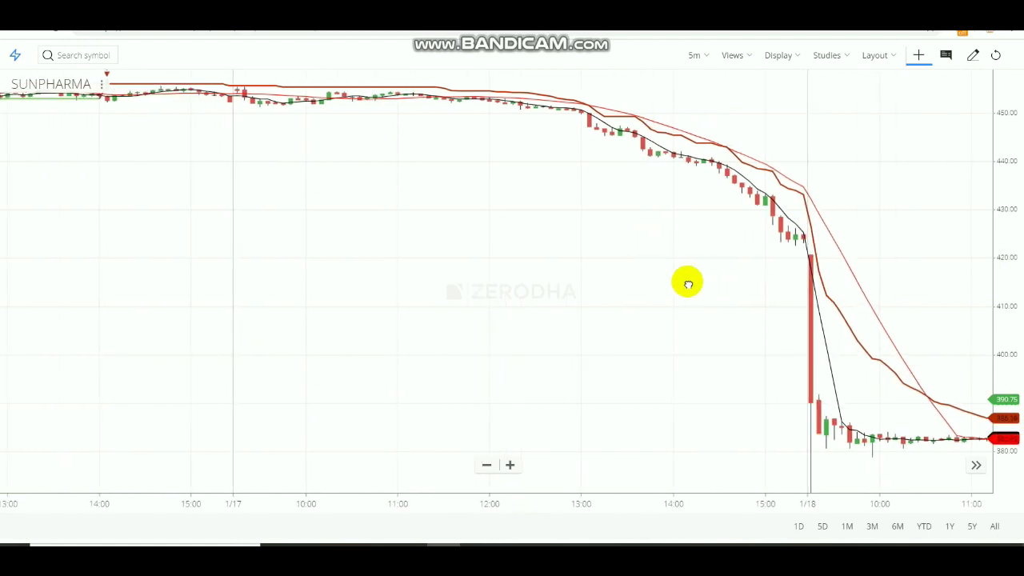
drag(477, 207, 557, 316)
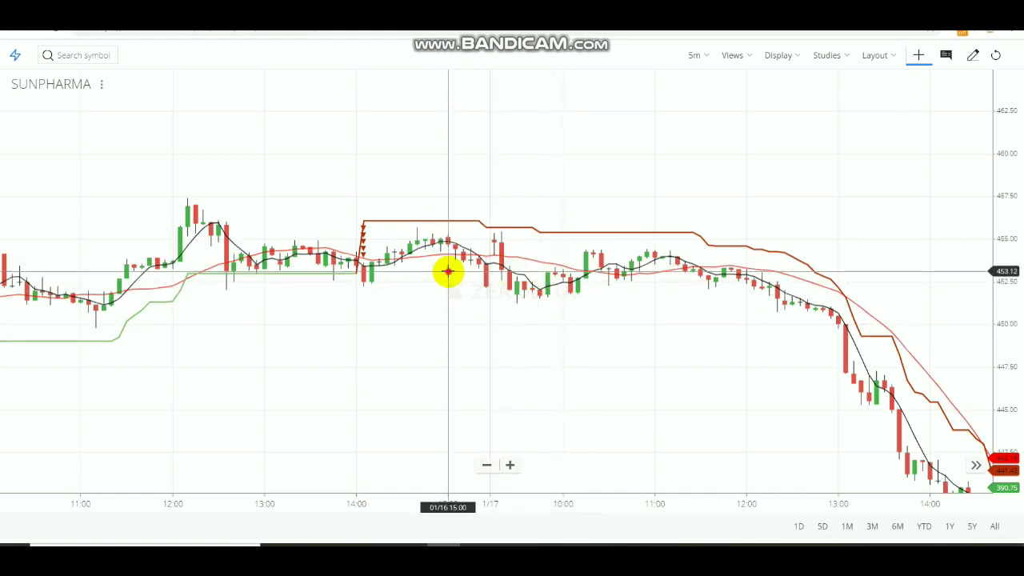
drag(448, 272, 772, 146)
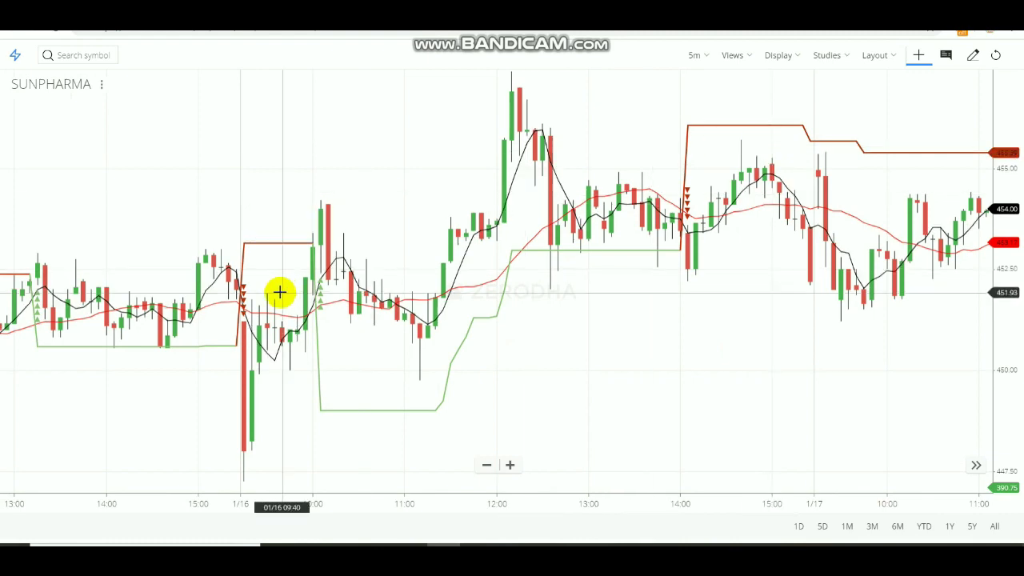
drag(280, 293, 430, 235)
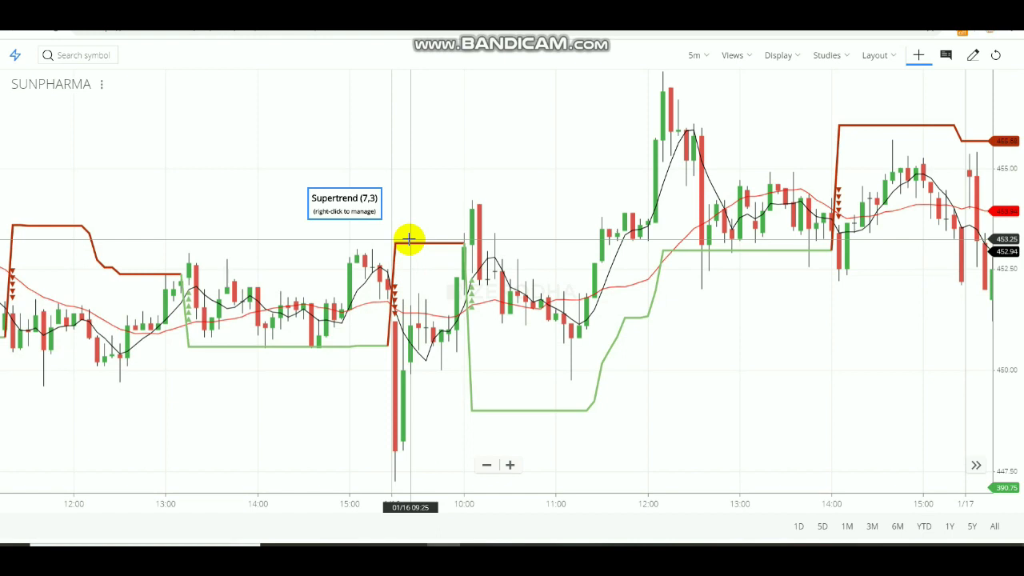
click(511, 466)
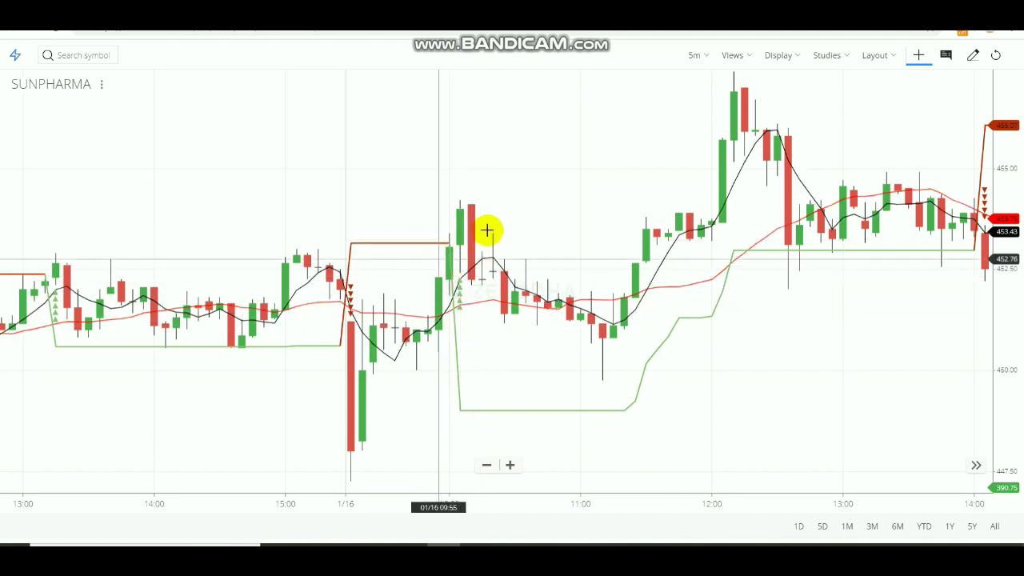
Recentre the zoomed SUNPHARMA candles around the 1/16 session.
drag(479, 302, 437, 338)
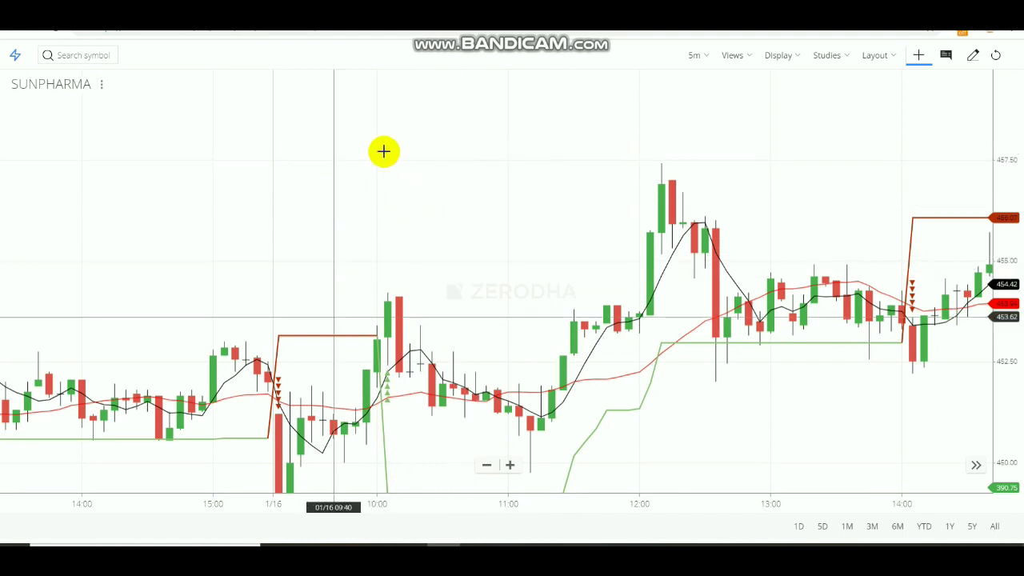
Pan the SUNPHARMA chart back through the 1/15 opening toward the 1/14 session.
drag(335, 153, 720, 147)
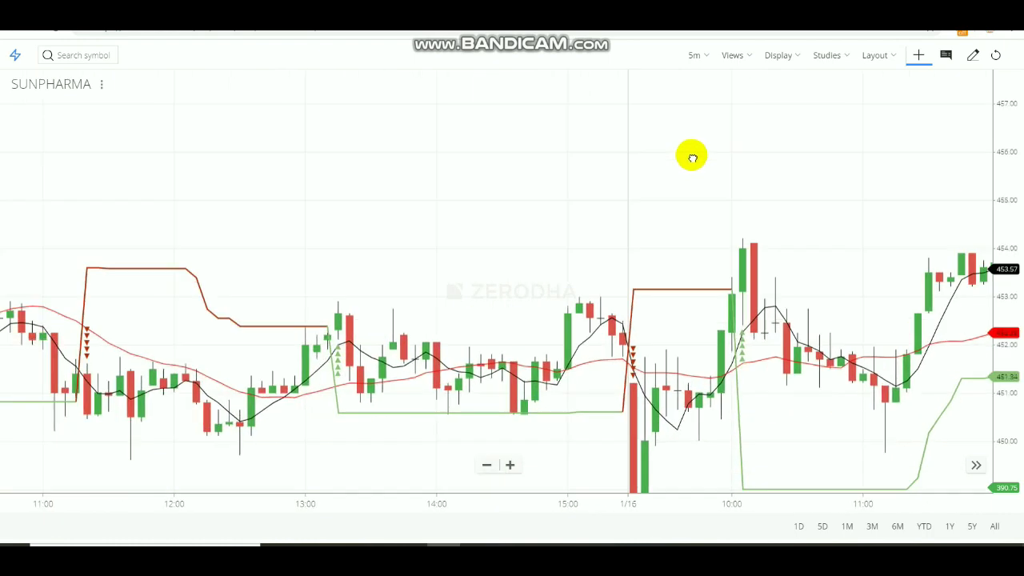
mouse_move(526, 115)
mouse_down()
mouse_move(665, 144)
mouse_move(451, 160)
mouse_up()
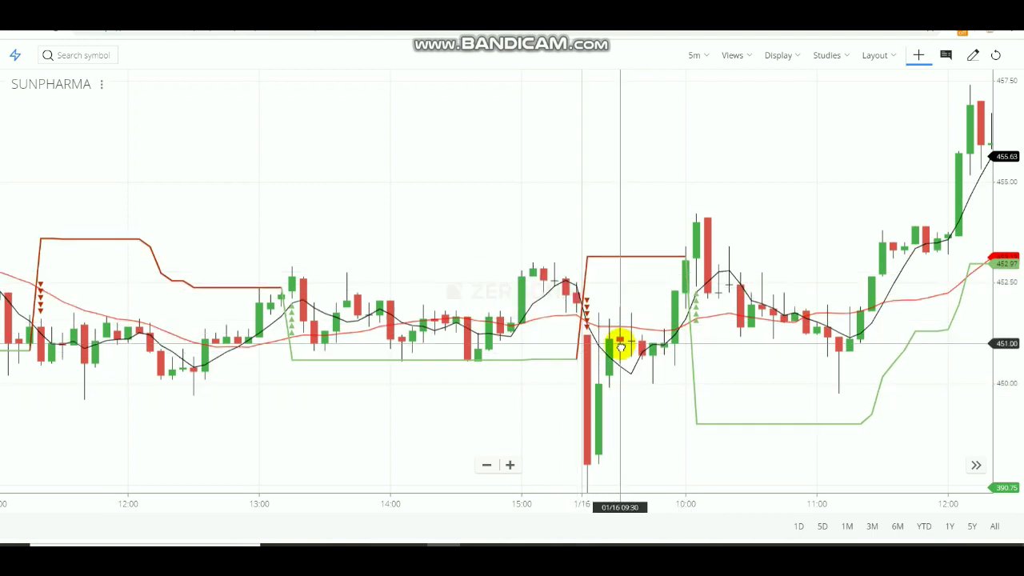
drag(407, 222, 719, 258)
mouse_move(435, 219)
mouse_down()
mouse_move(559, 277)
mouse_move(738, 216)
mouse_up()
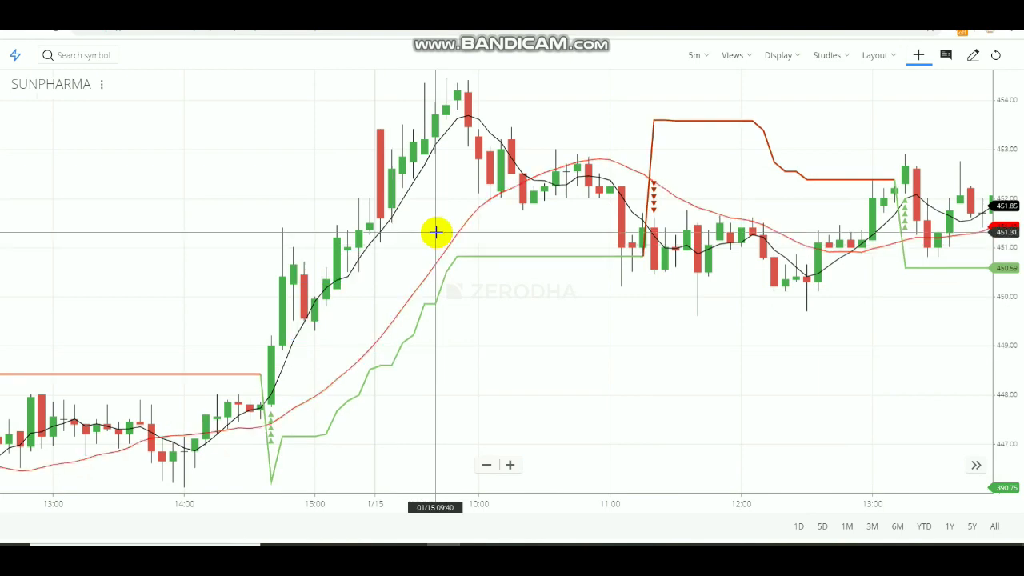
drag(436, 234, 646, 246)
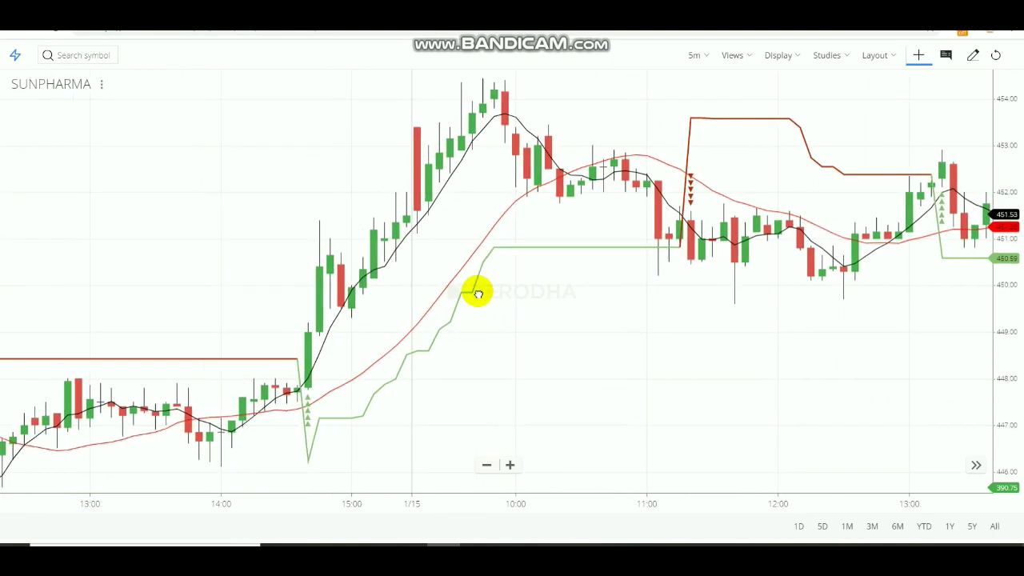
mouse_move(392, 249)
mouse_down()
mouse_move(419, 251)
mouse_move(595, 199)
mouse_move(747, 177)
mouse_up()
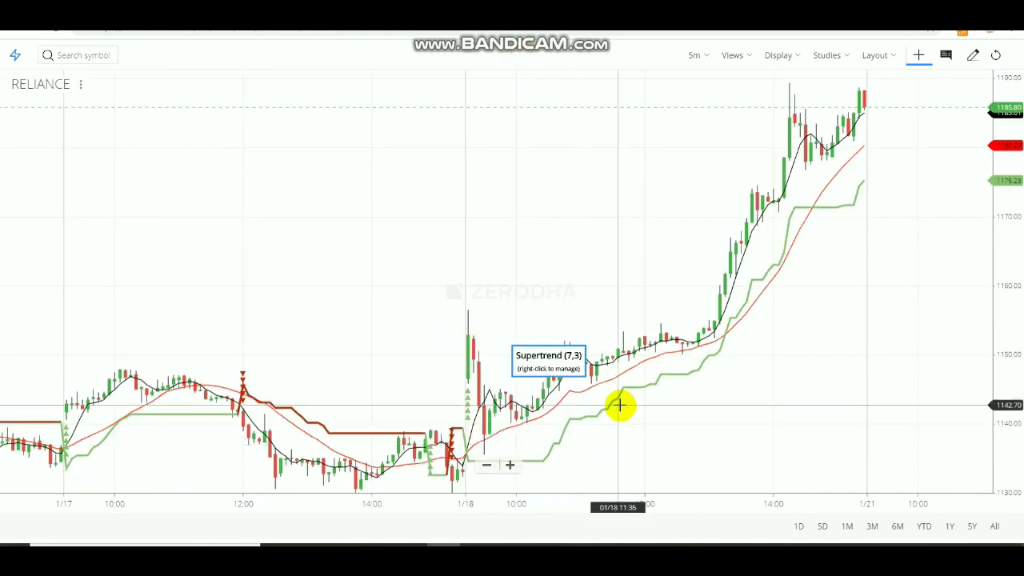
Recentre the RELIANCE chart and pan back to its 1/17 session.
drag(620, 406, 540, 339)
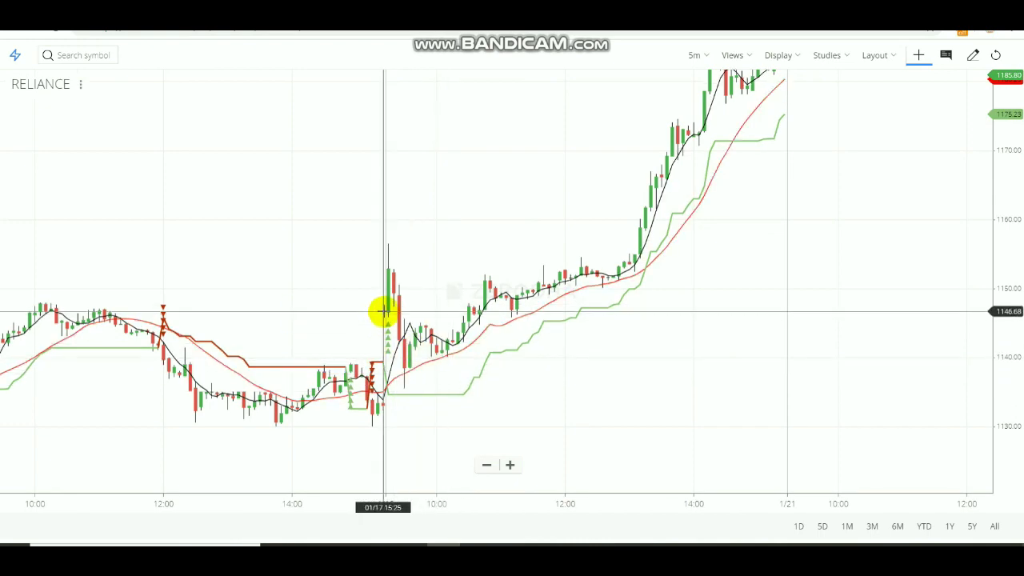
drag(418, 285, 402, 328)
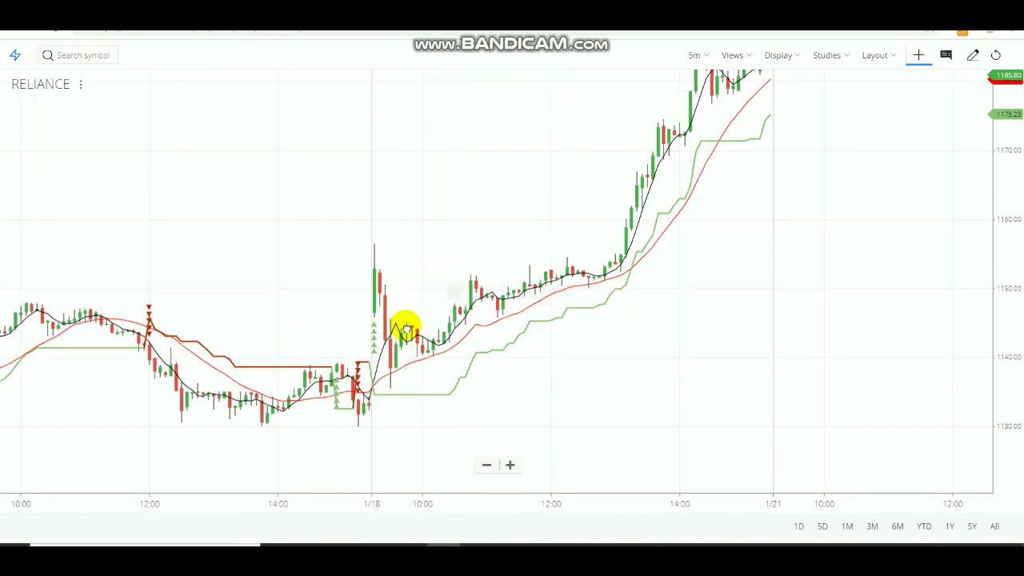
drag(574, 251, 831, 225)
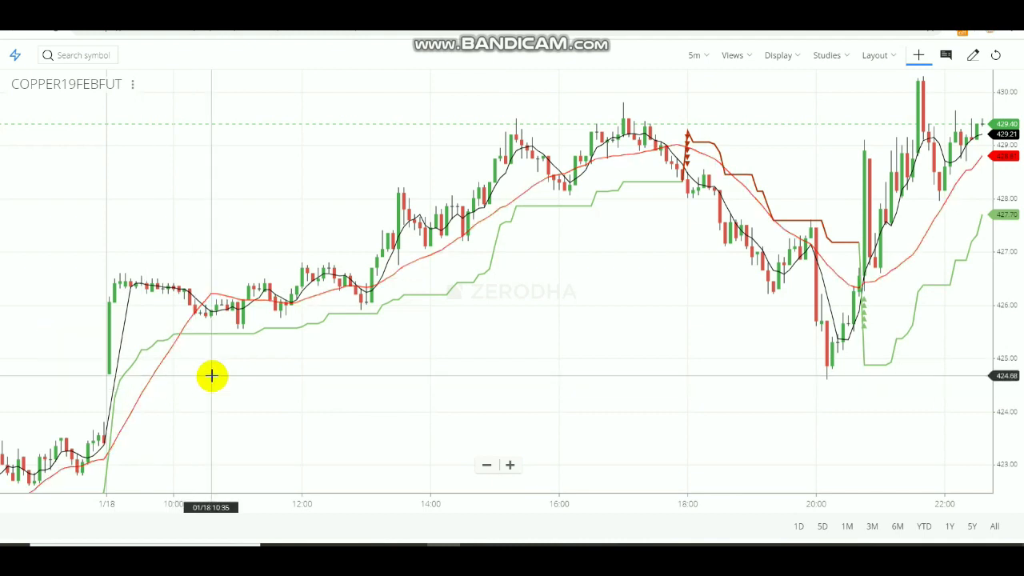
Pan the COPPER19FEBFUT chart back past 1/17 and 1/16 to the start of the 1/15 session.
drag(193, 374, 324, 365)
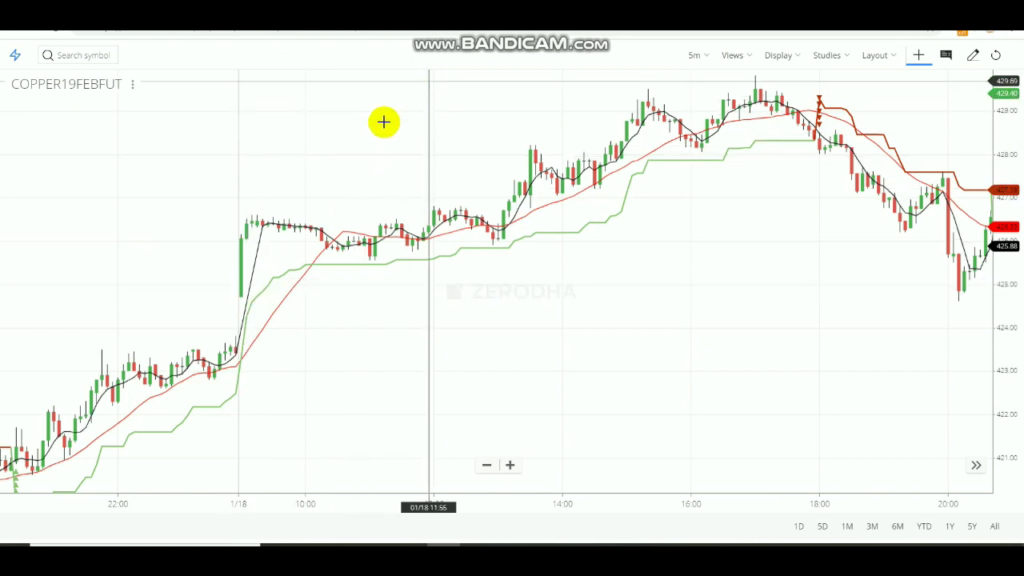
drag(339, 147, 656, 153)
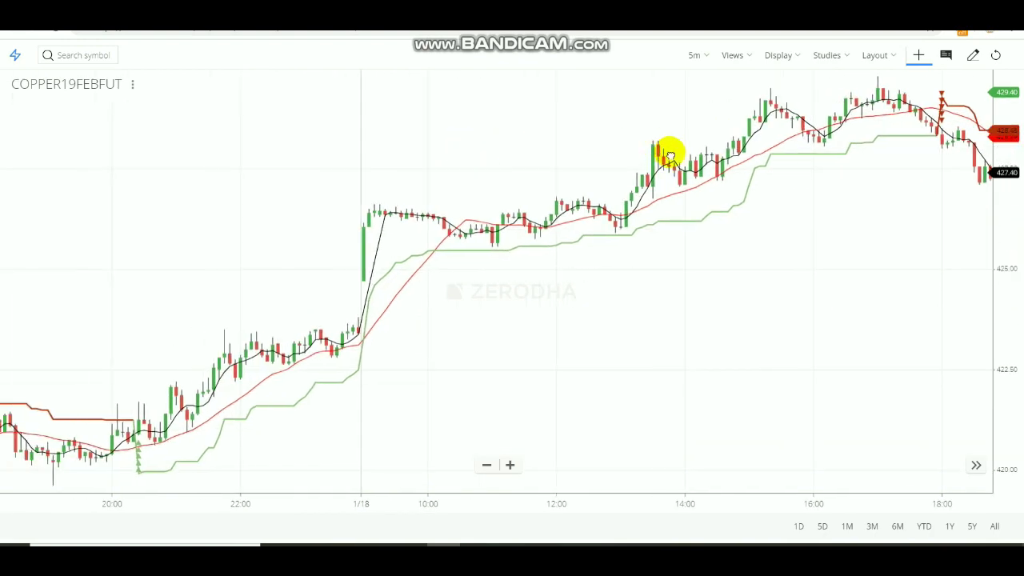
mouse_move(552, 162)
mouse_down()
mouse_move(819, 184)
mouse_move(797, 244)
mouse_up()
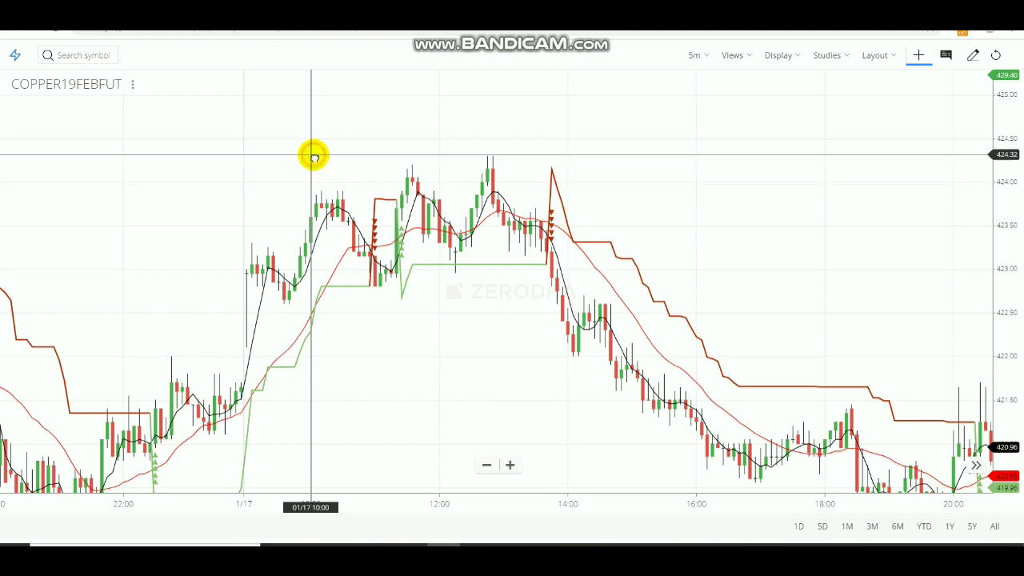
drag(312, 153, 893, 80)
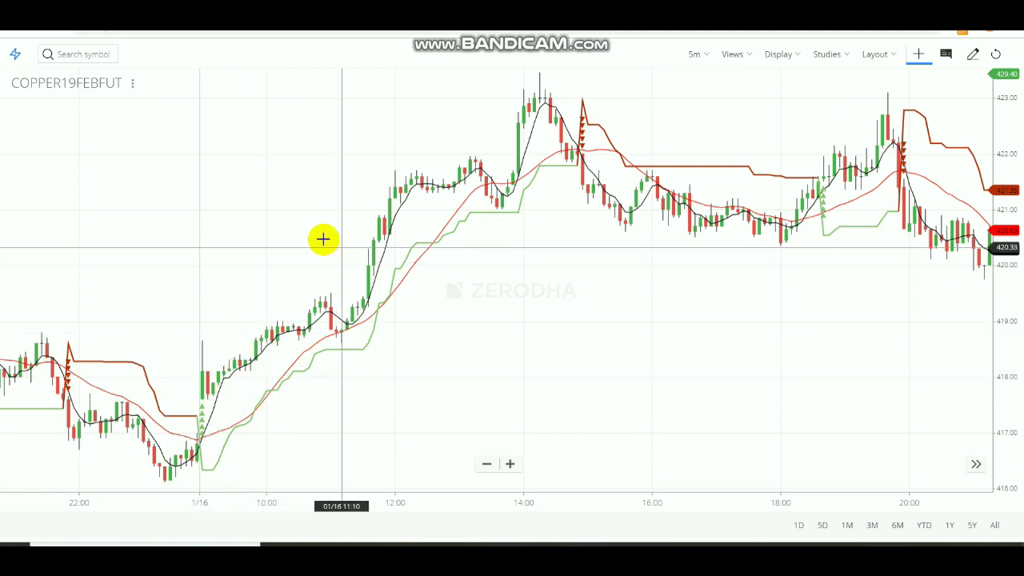
mouse_move(234, 240)
mouse_down()
mouse_move(478, 198)
mouse_move(557, 199)
mouse_up()
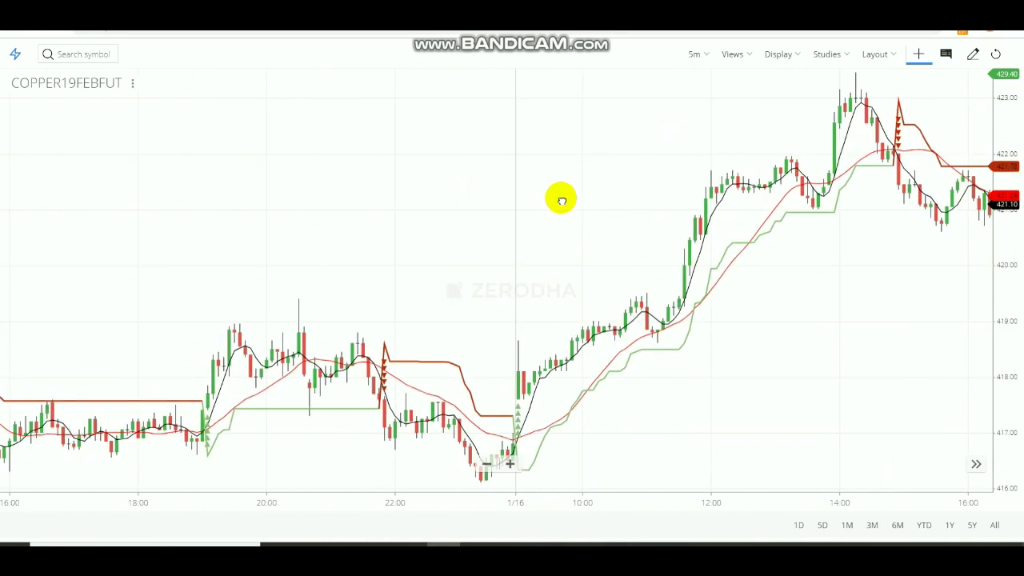
drag(331, 244, 697, 199)
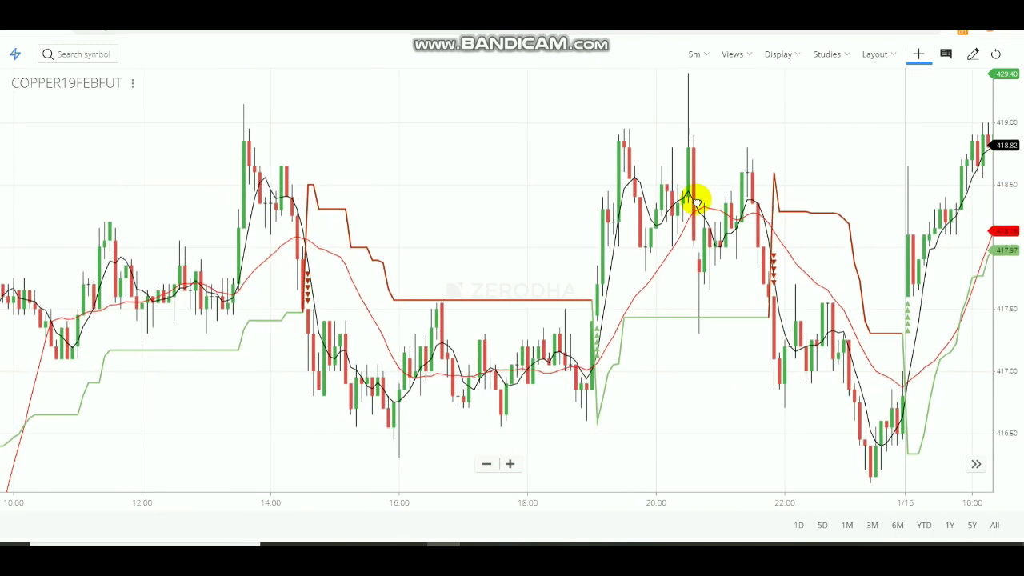
drag(409, 262, 607, 282)
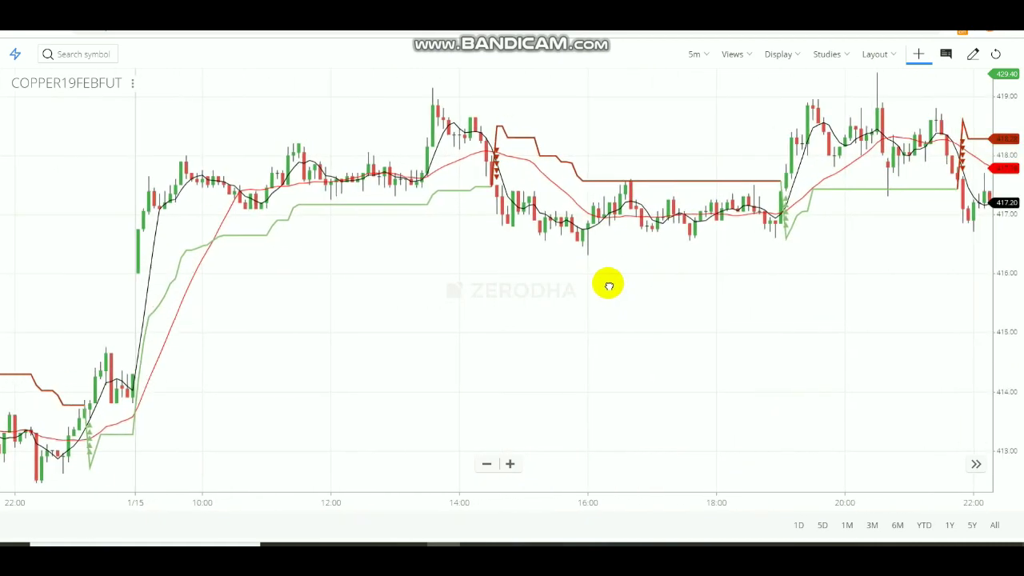